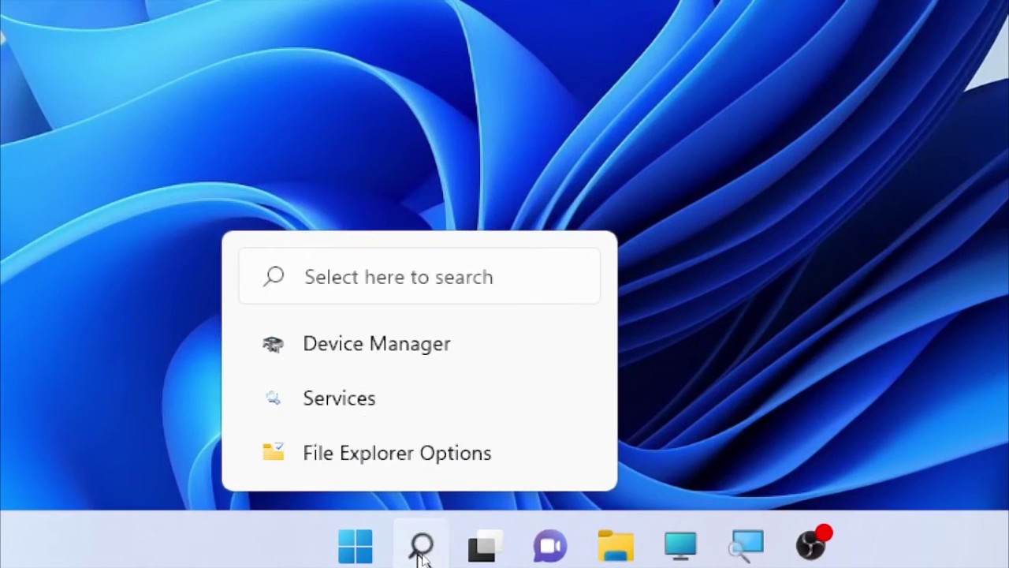
Step: Search for 'cmd' and run Command Prompt as administrator, approving the UAC prompt
left_click(424, 549)
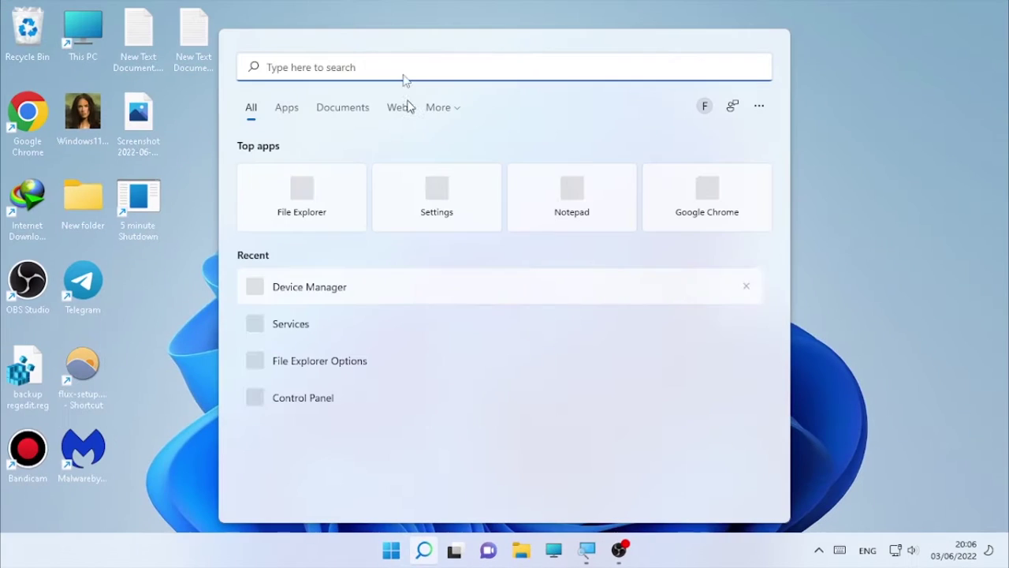
type("c")
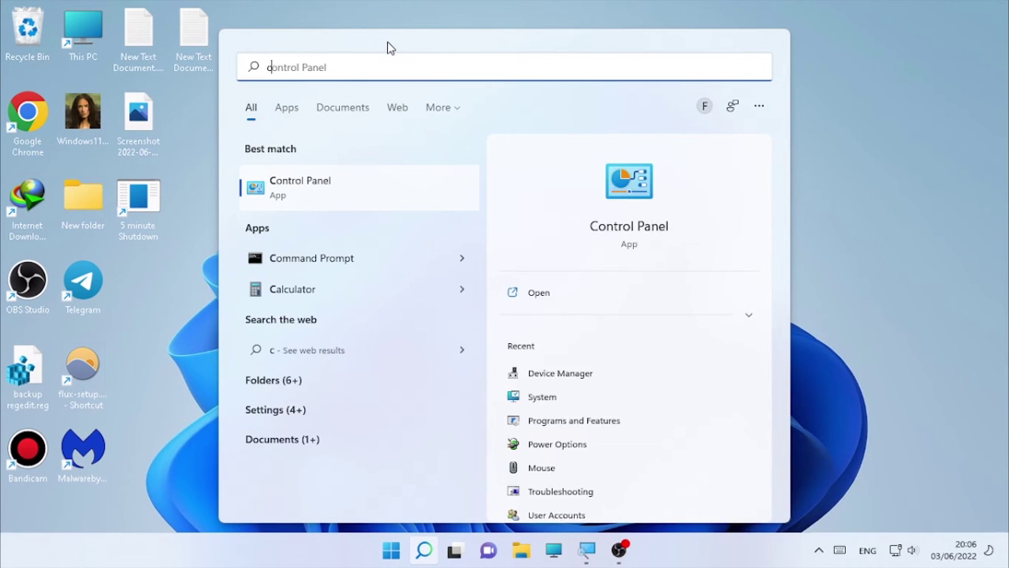
type("md")
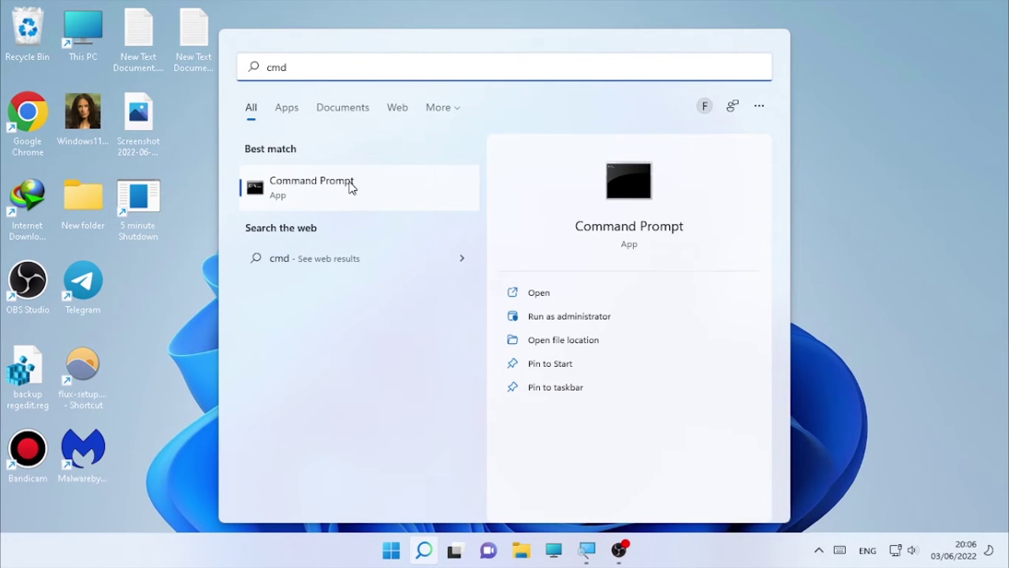
left_click(350, 186)
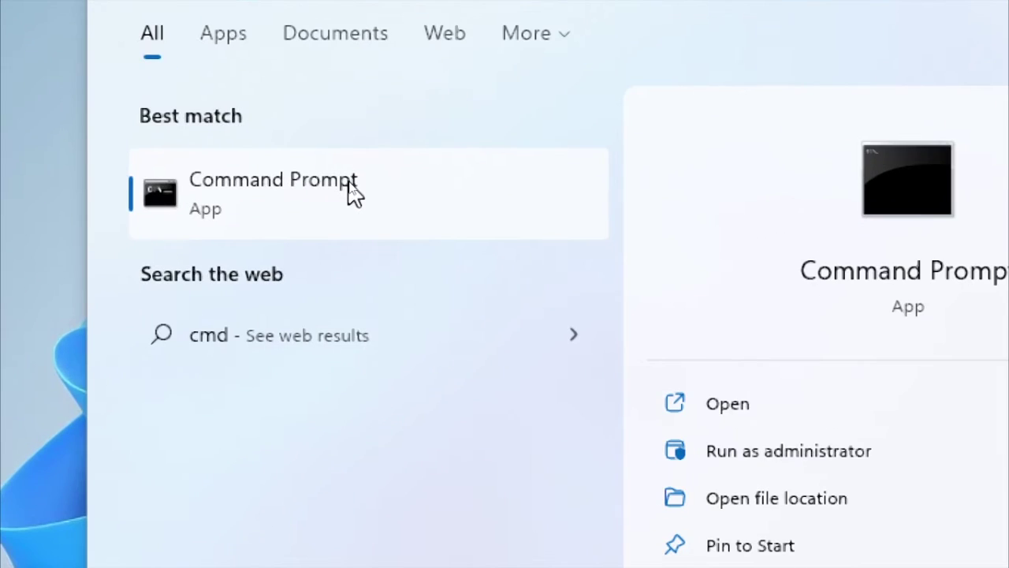
right_click(349, 184)
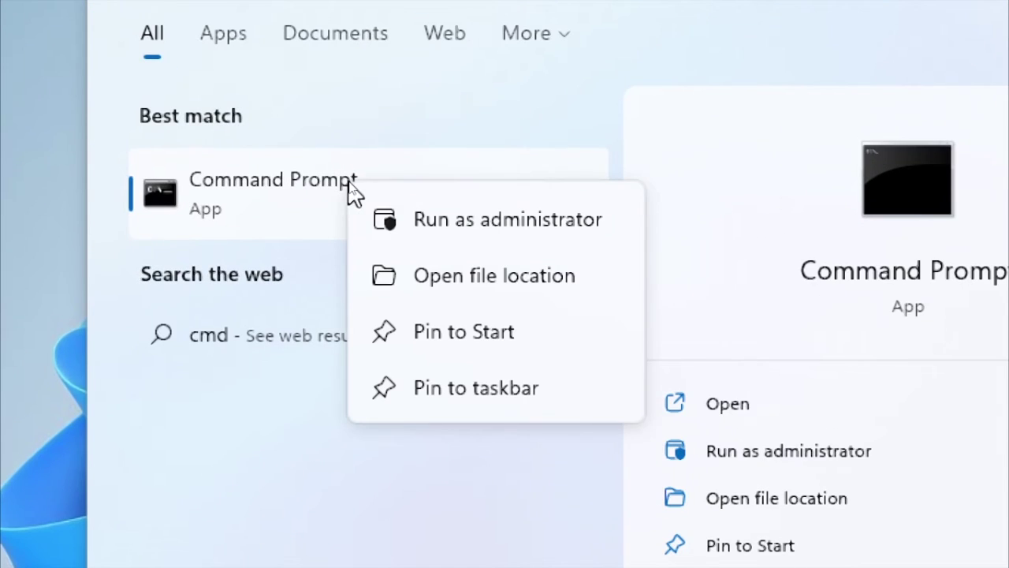
left_click(475, 221)
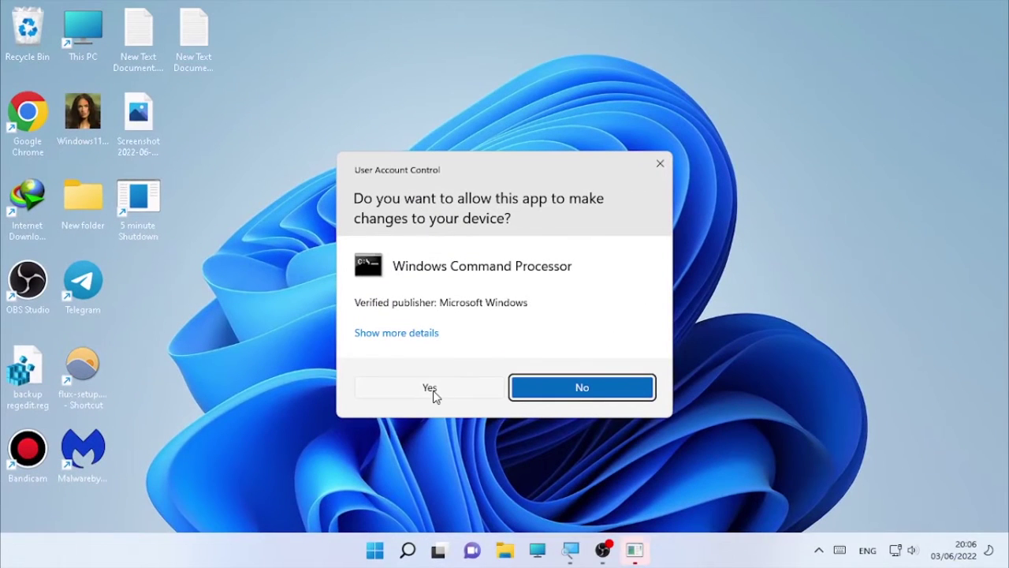
left_click(432, 390)
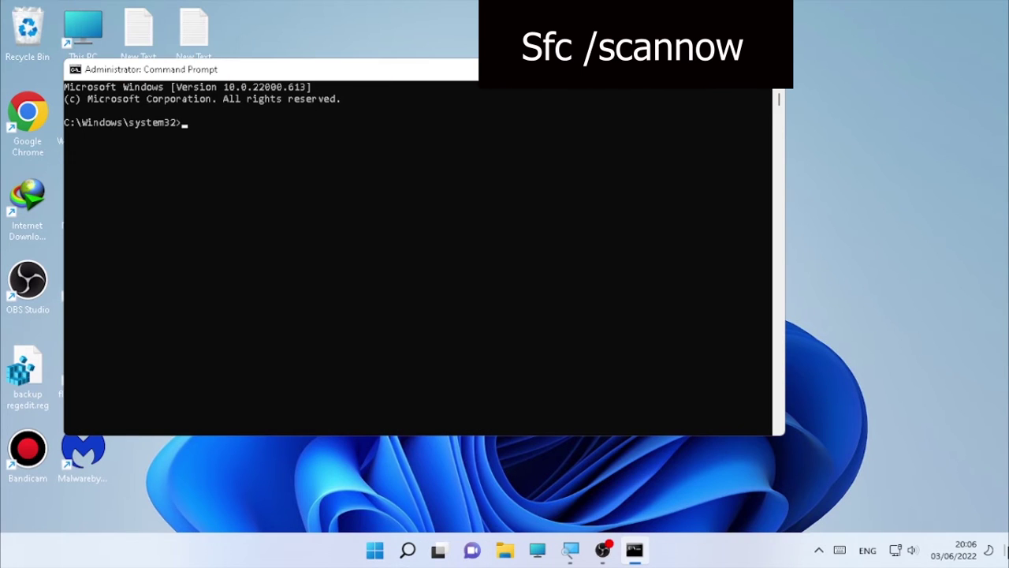
Step: Run sfc /scannow, which reports no integrity violations, then exit Command Prompt
type("sfc")
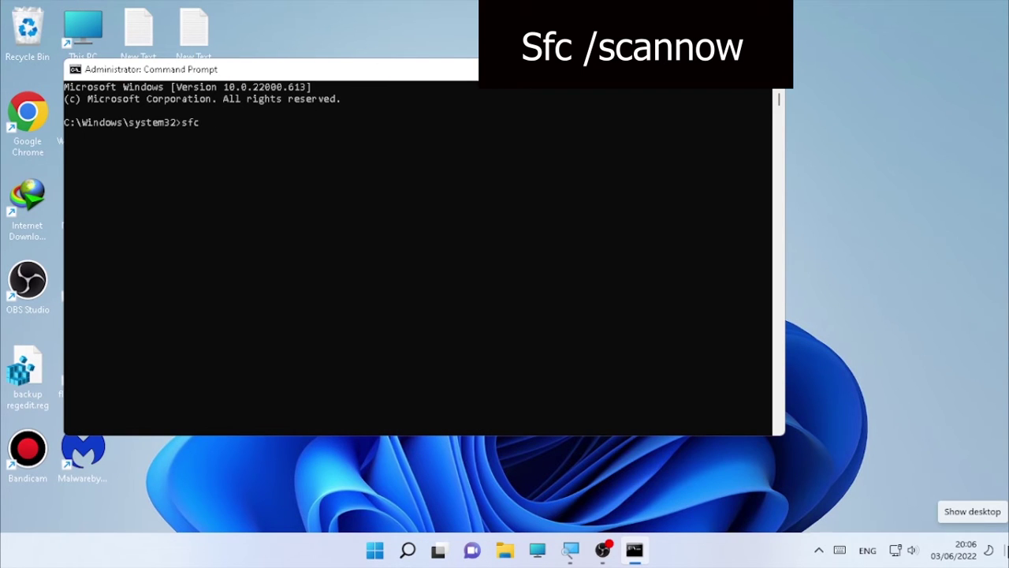
type(" /scannow")
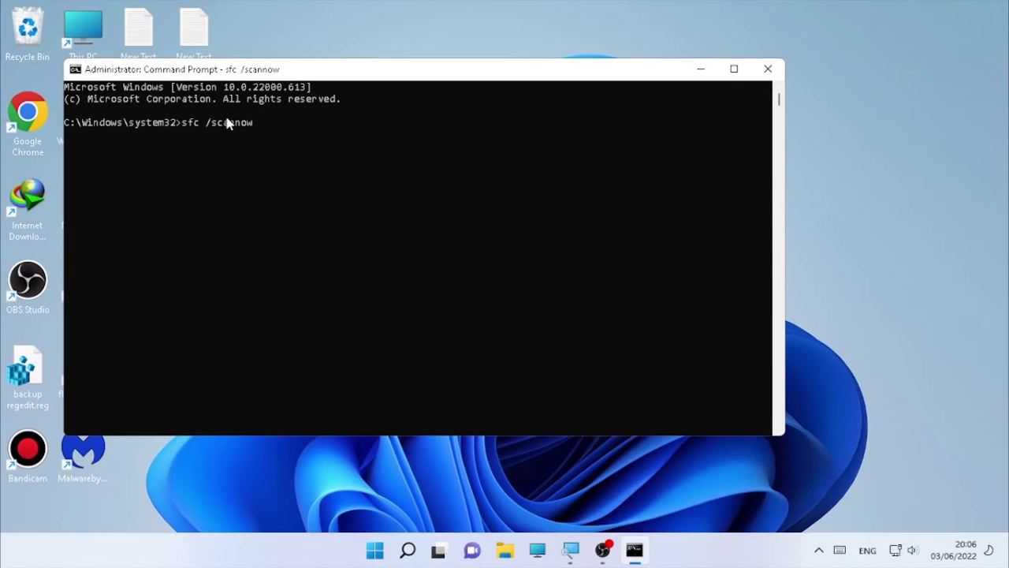
key("Return")
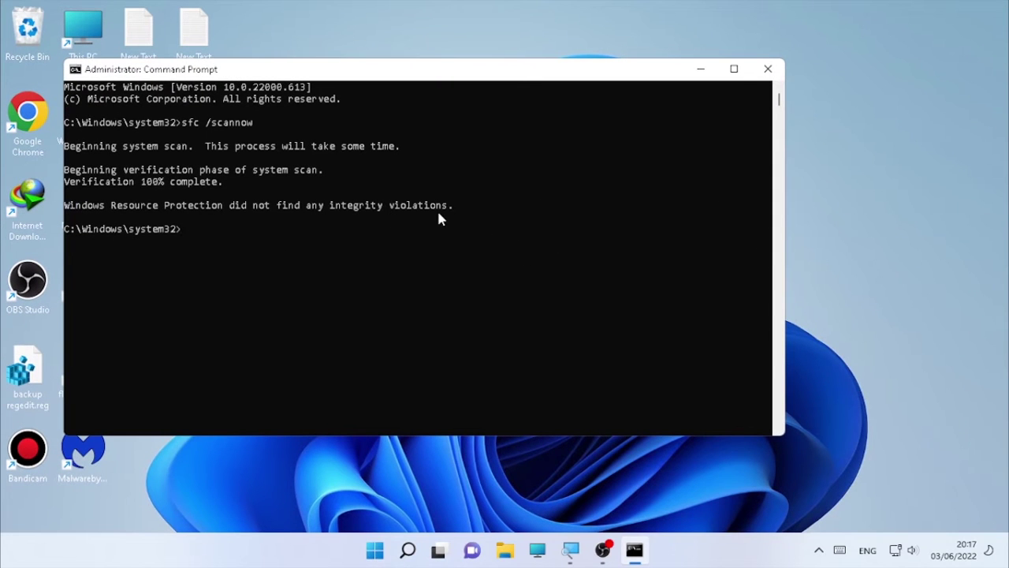
type("exit")
key("Return")
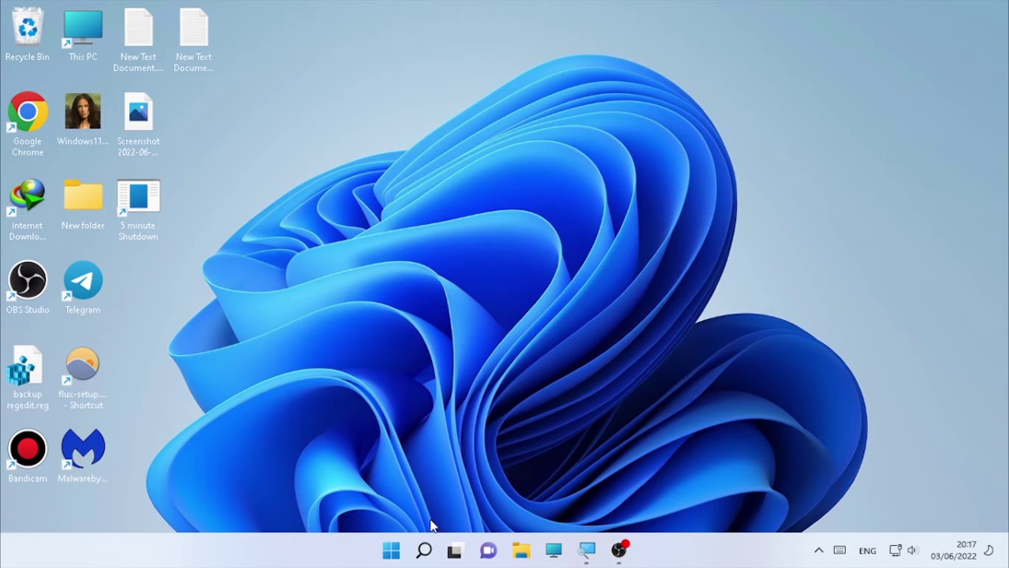
right_click(392, 552)
mouse_move(421, 491)
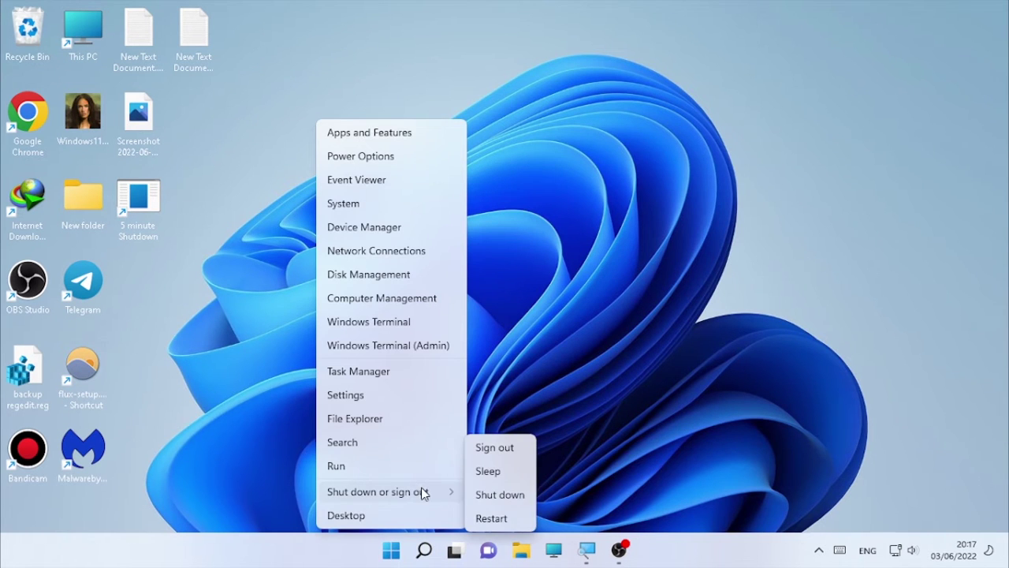
left_click(603, 374)
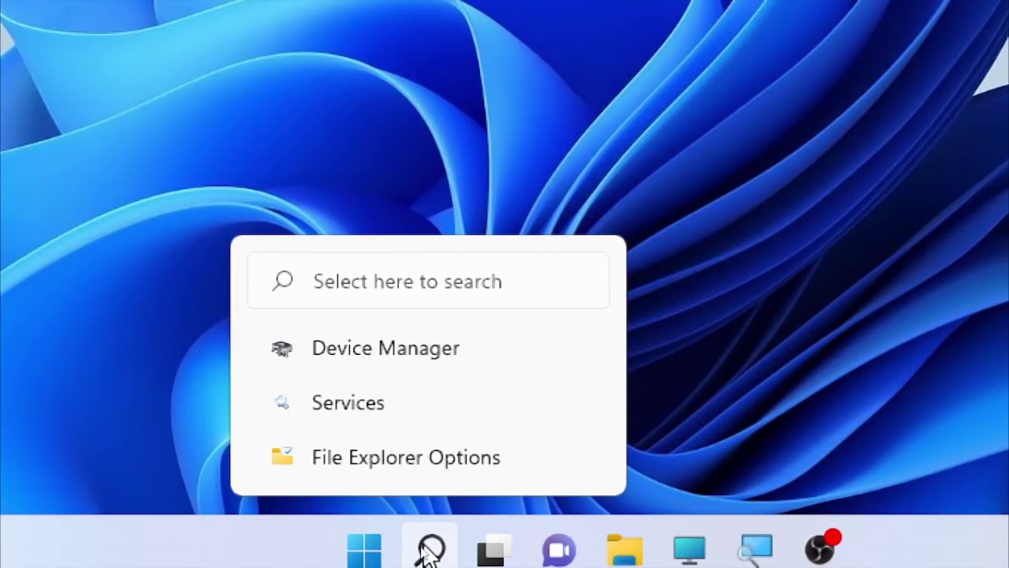
Step: Search for Settings and go to Privacy & security > Windows Security > Virus & threat protection
left_click(428, 550)
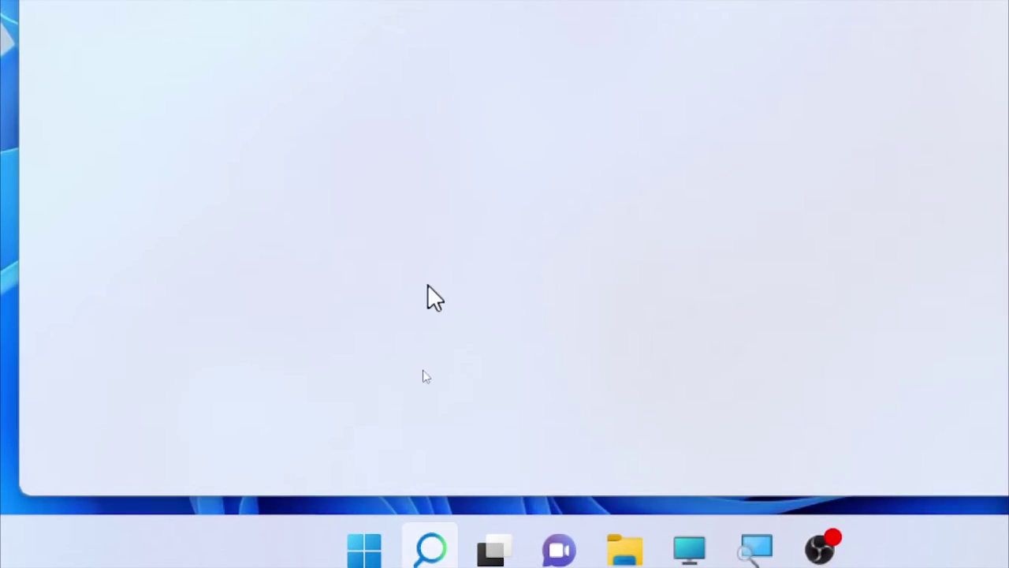
type("sett")
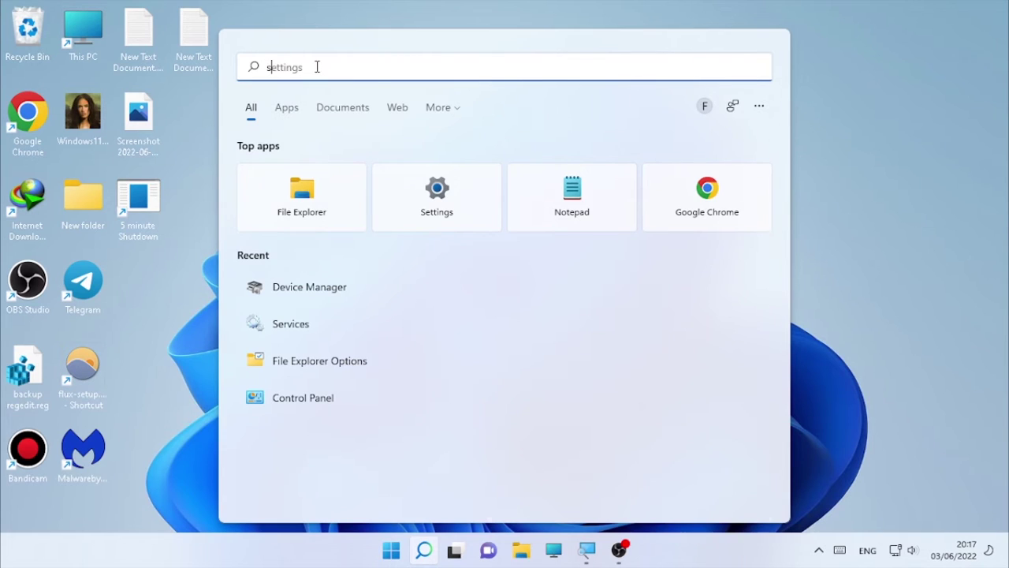
type("ings")
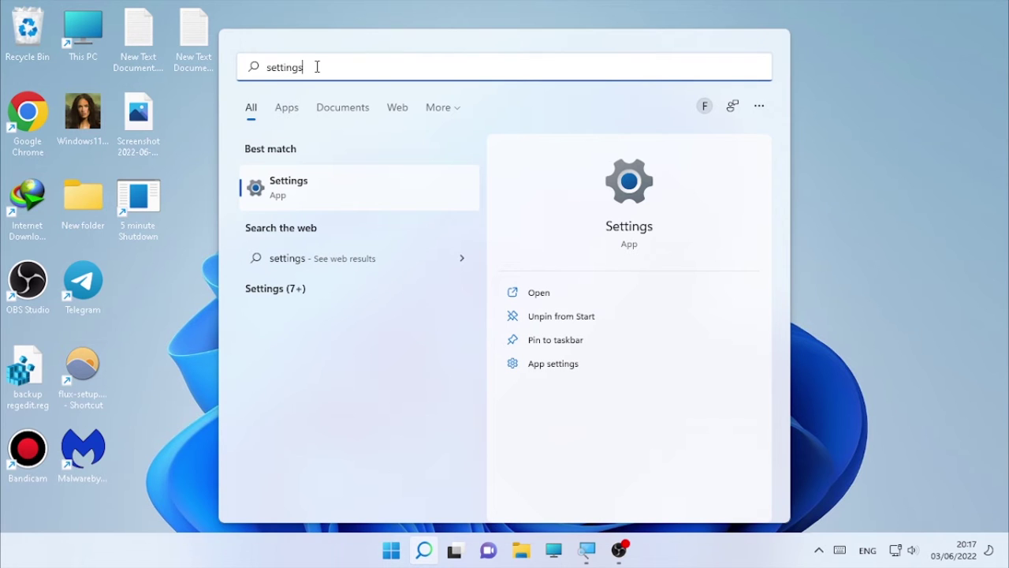
left_click(312, 197)
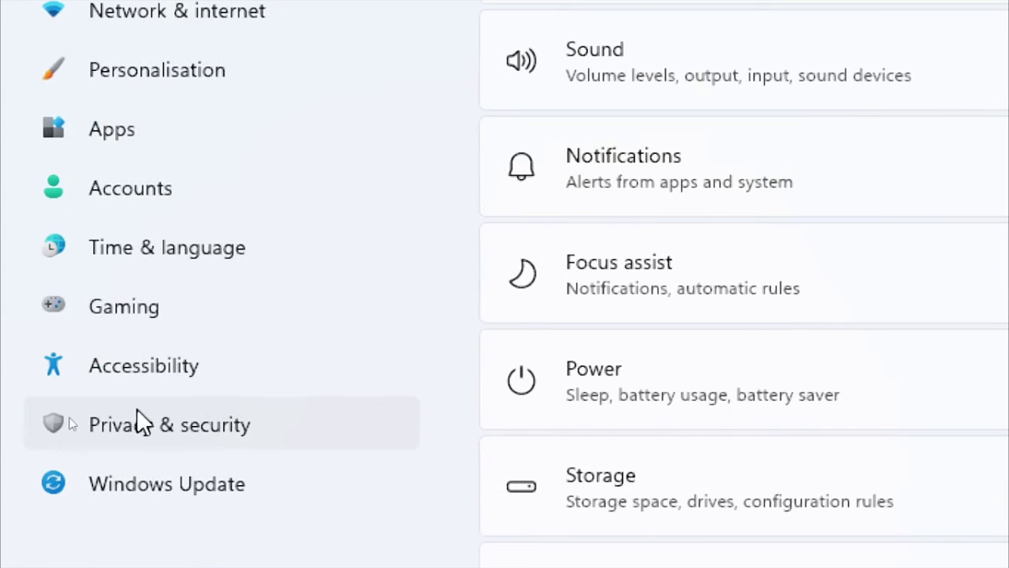
left_click(190, 418)
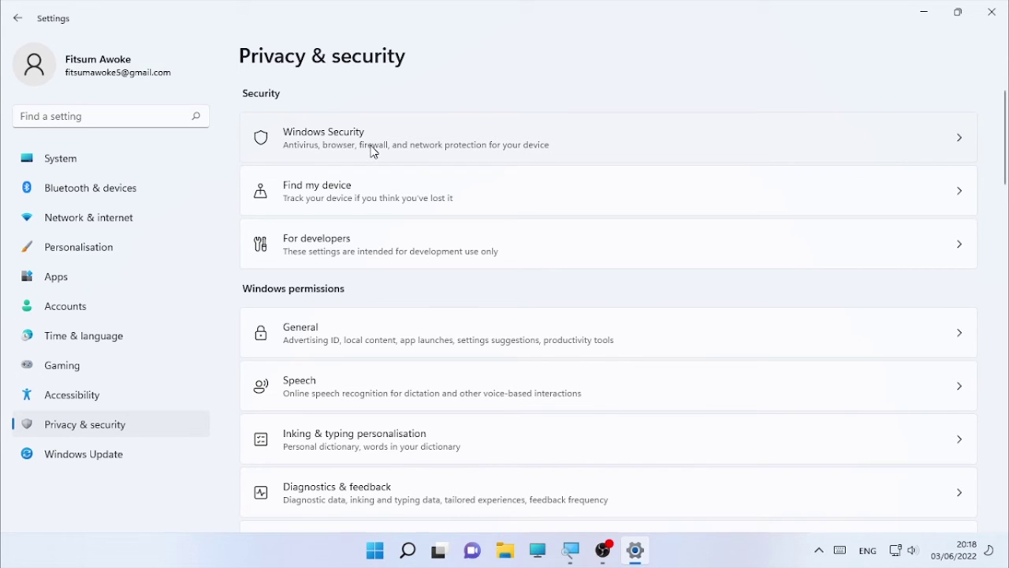
left_click(372, 149)
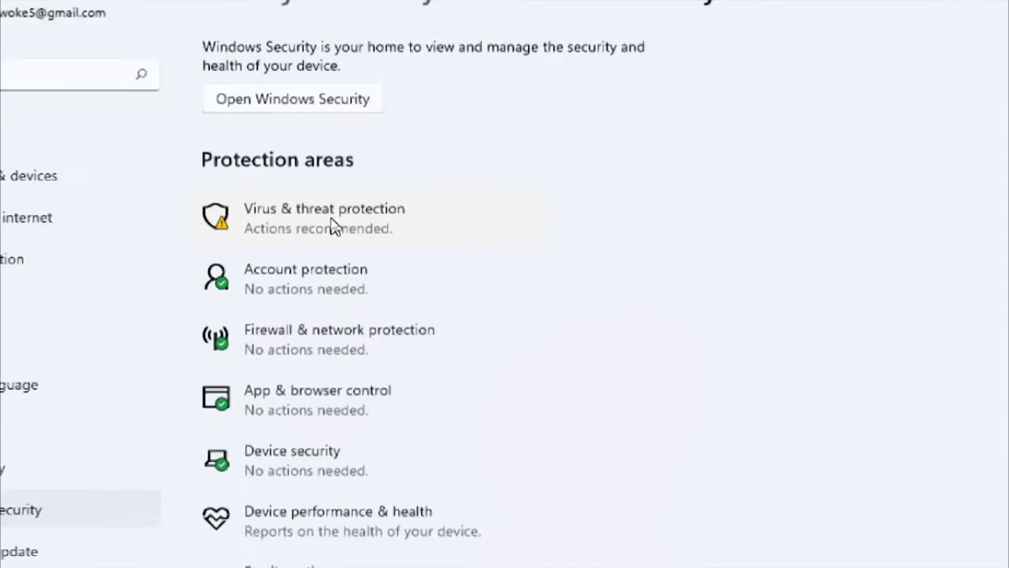
left_click(285, 225)
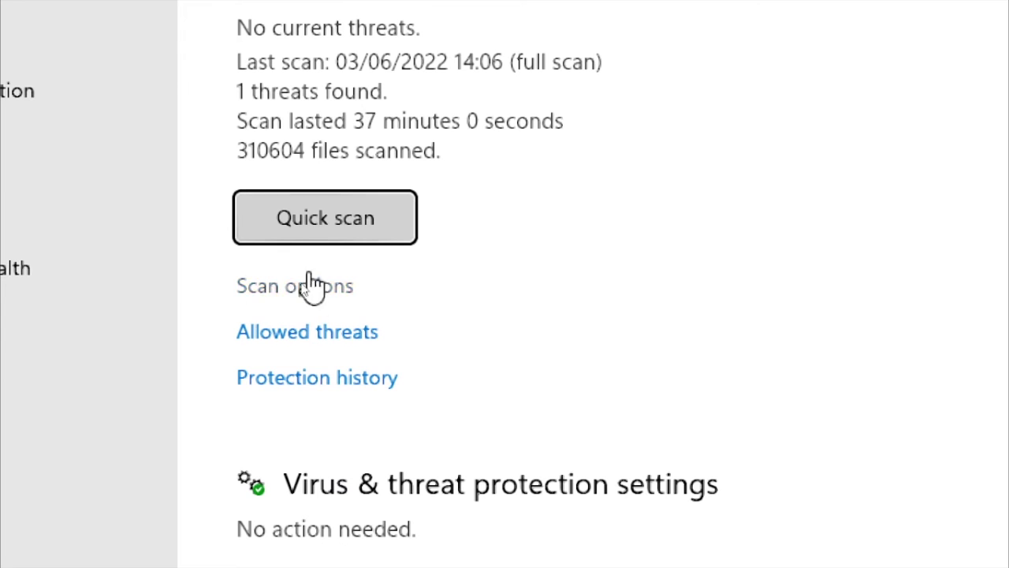
Step: Select Full scan in Scan options, start it with Scan now, and close Windows Security
left_click(300, 305)
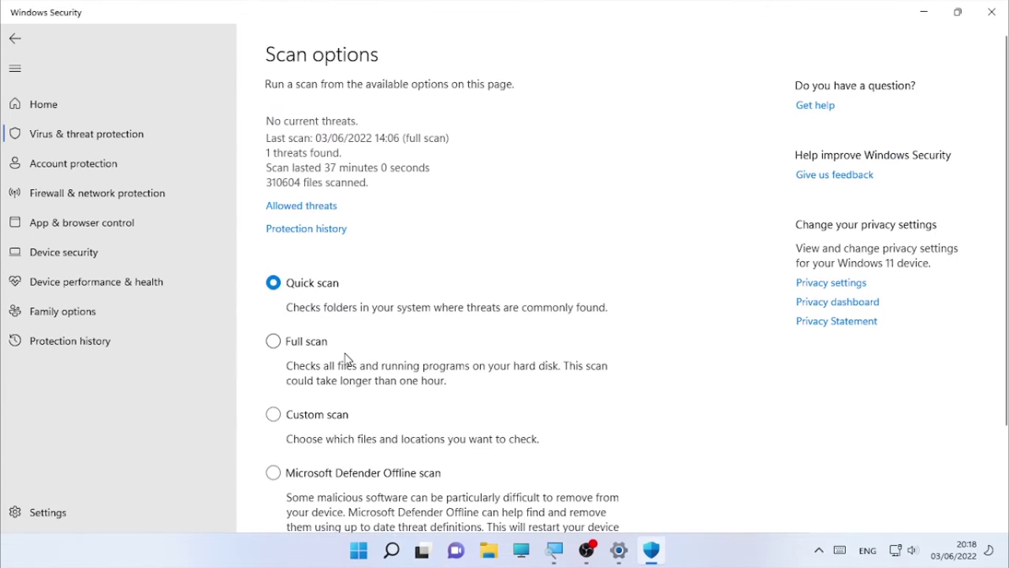
scroll(344, 359, "down", 3)
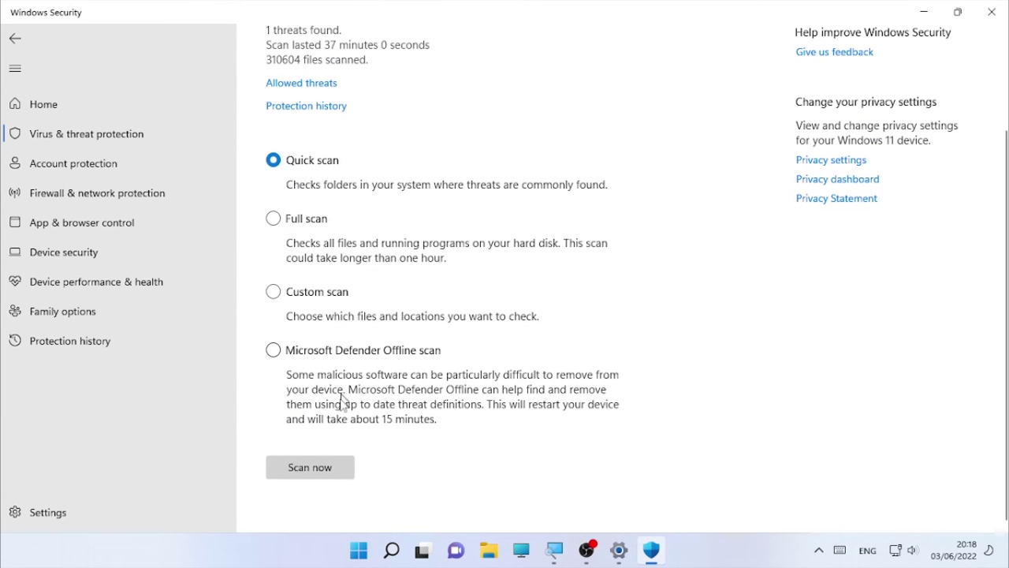
left_click(292, 223)
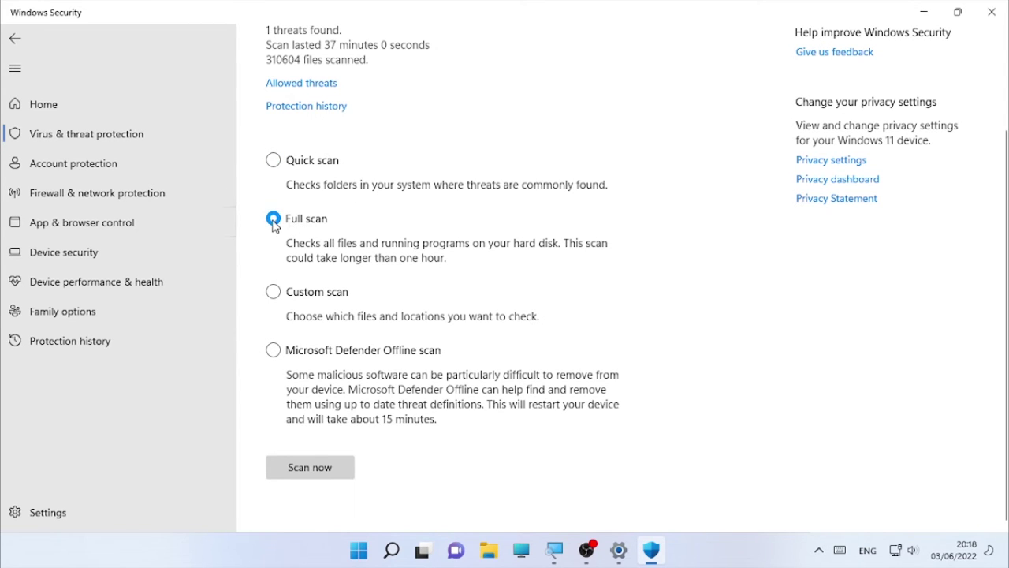
left_click(313, 471)
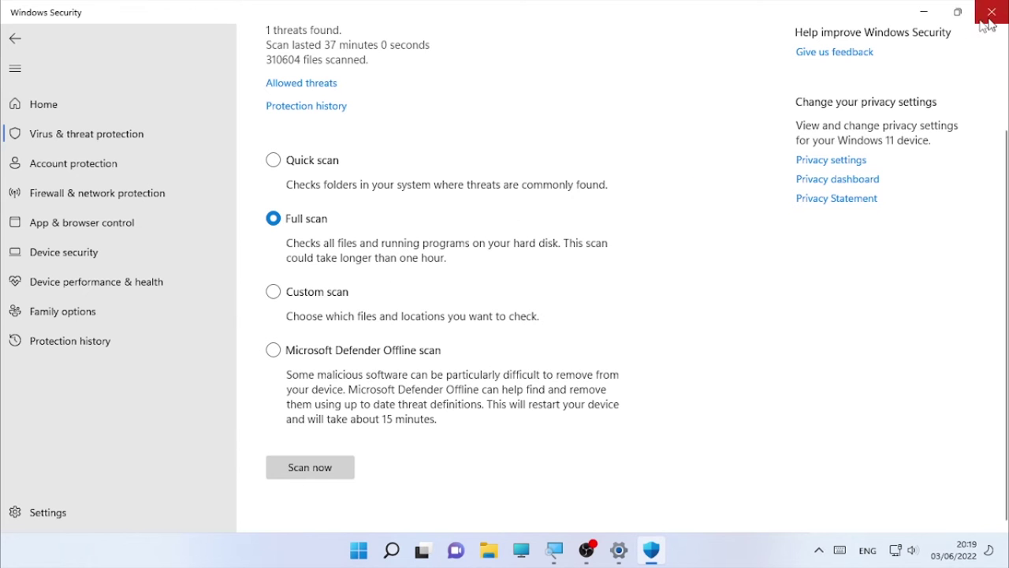
left_click(1001, 9)
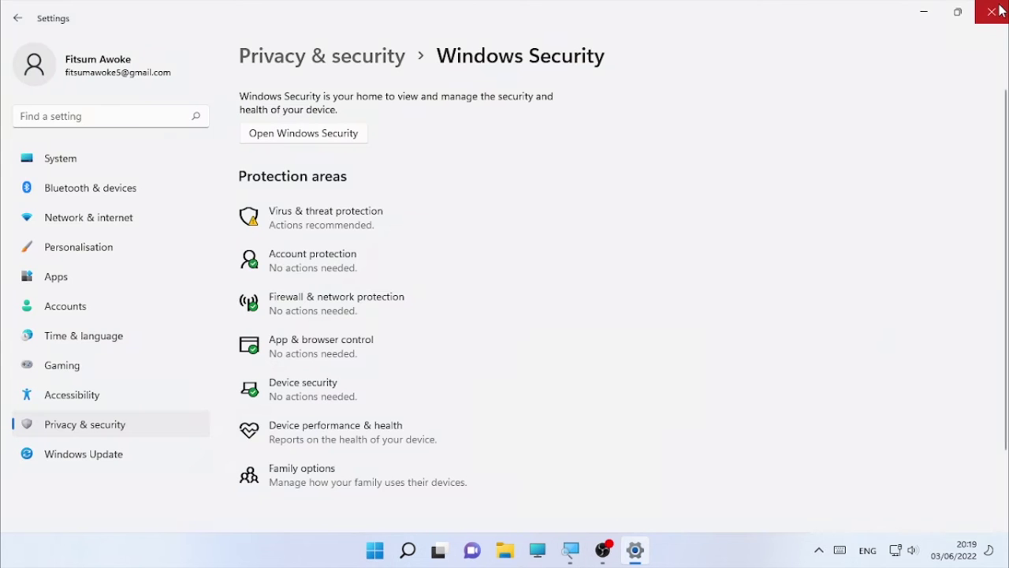
Step: Close Settings and select the Malwarebytes shortcut on the desktop
left_click(991, 12)
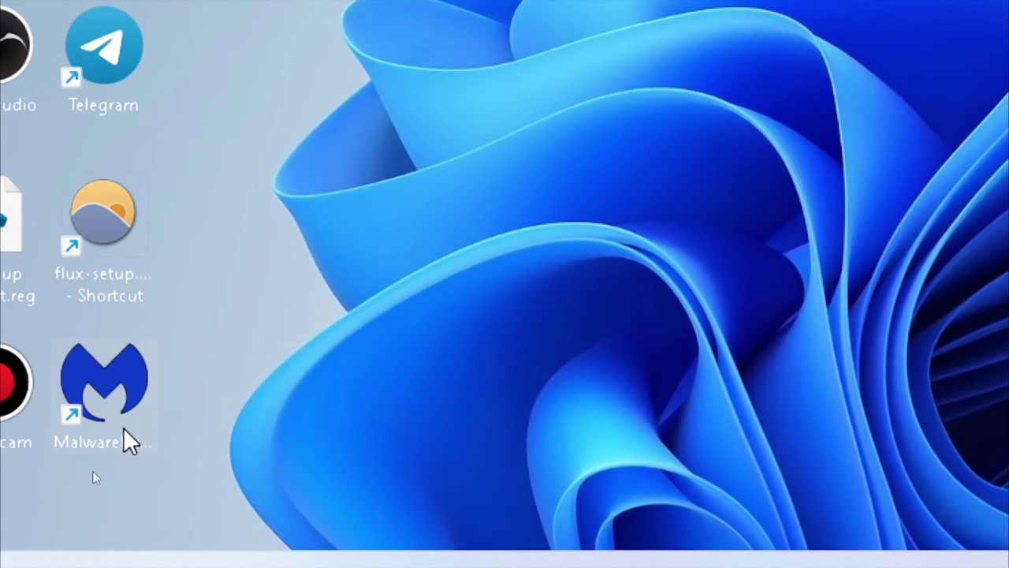
left_click(114, 482)
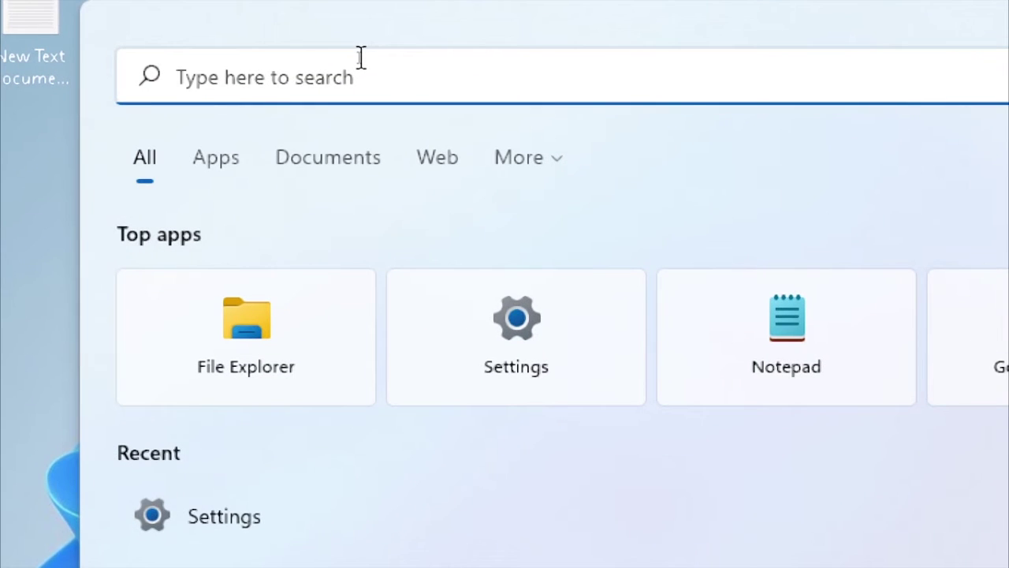
Step: Search 'file explorer', open File Explorer Options' View page, and scroll to Hidden files and folders
type("filew")
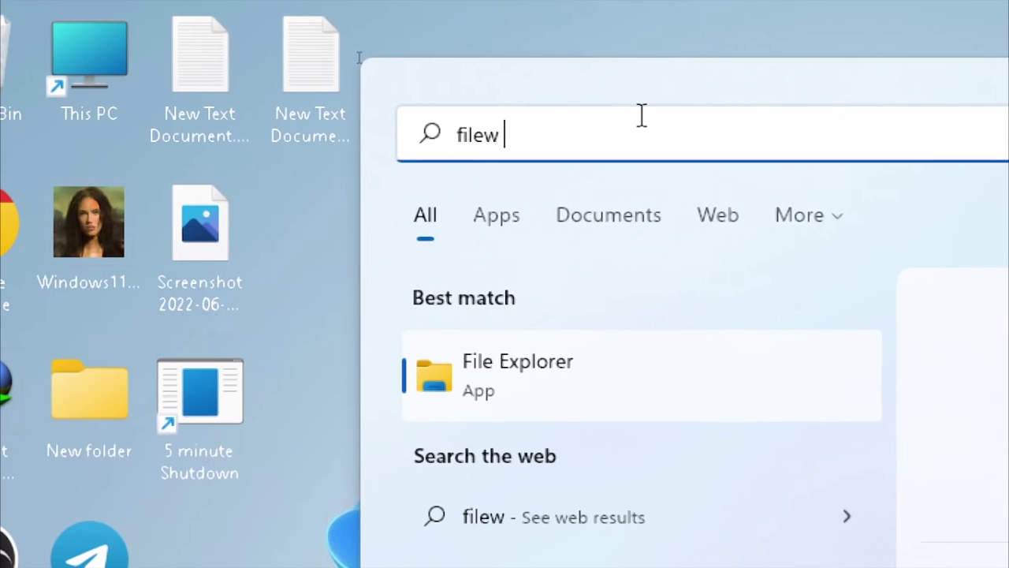
key("BackSpace")
type("explorer")
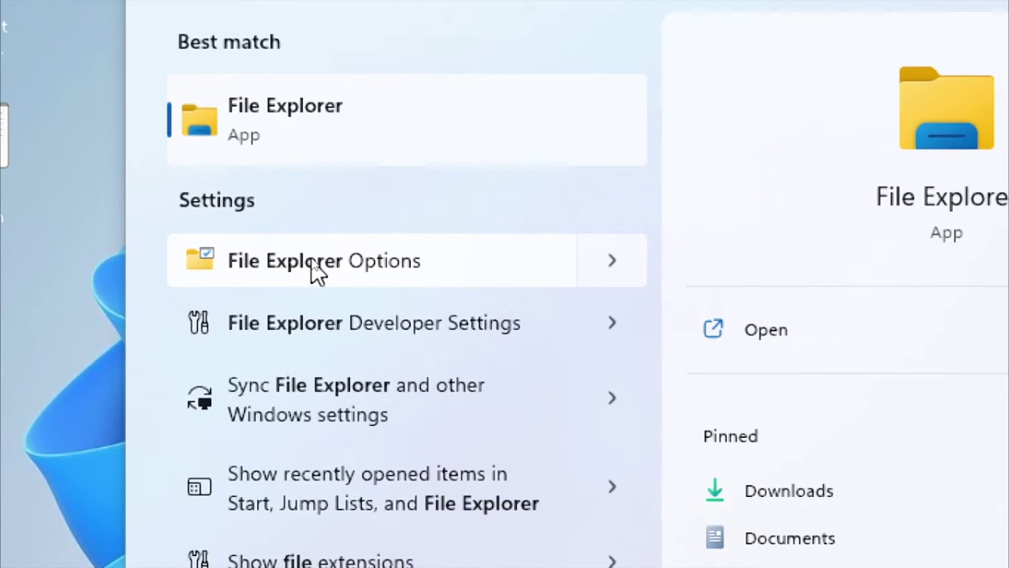
left_click(312, 262)
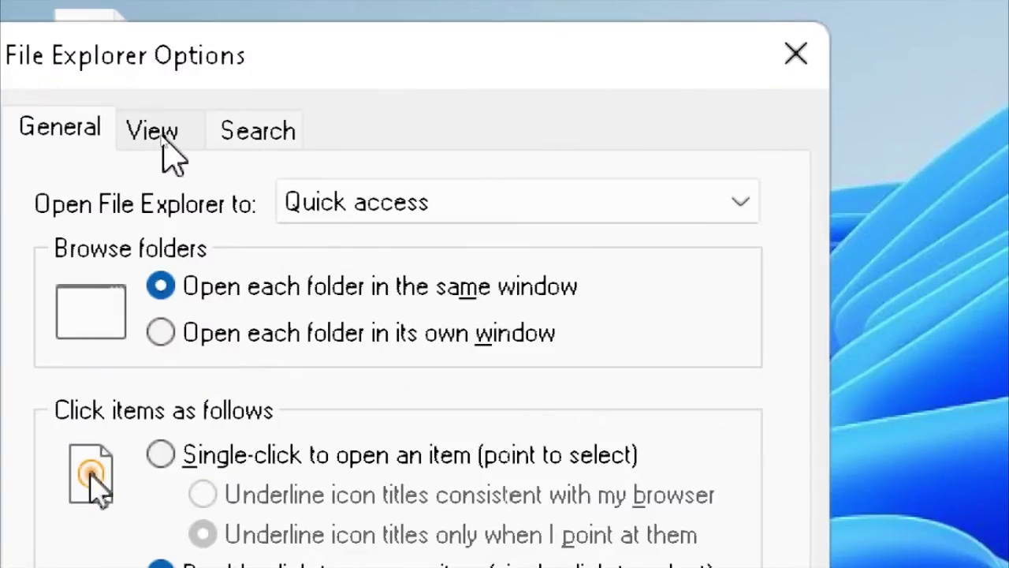
left_click(162, 135)
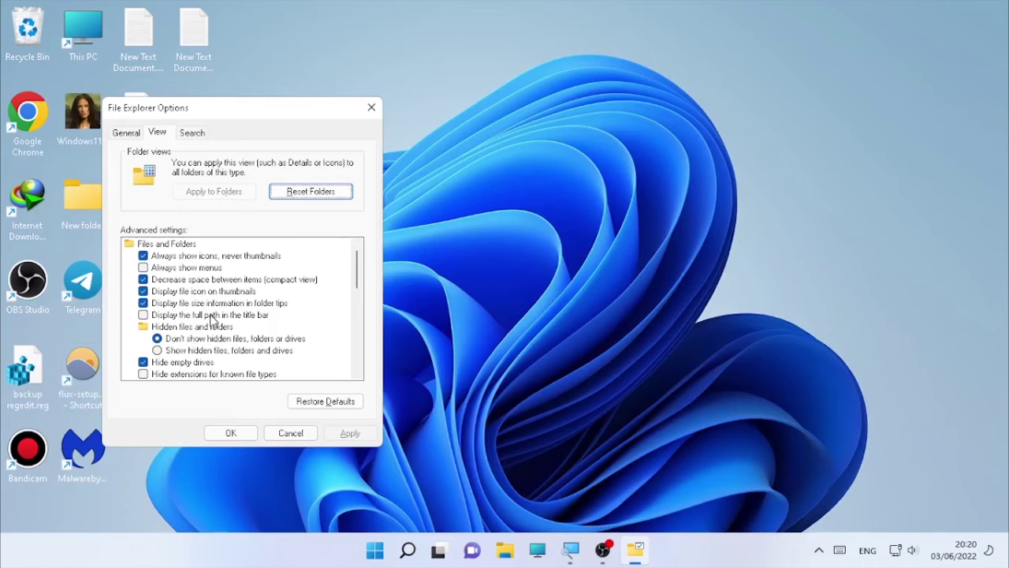
scroll(211, 315, "down", 2)
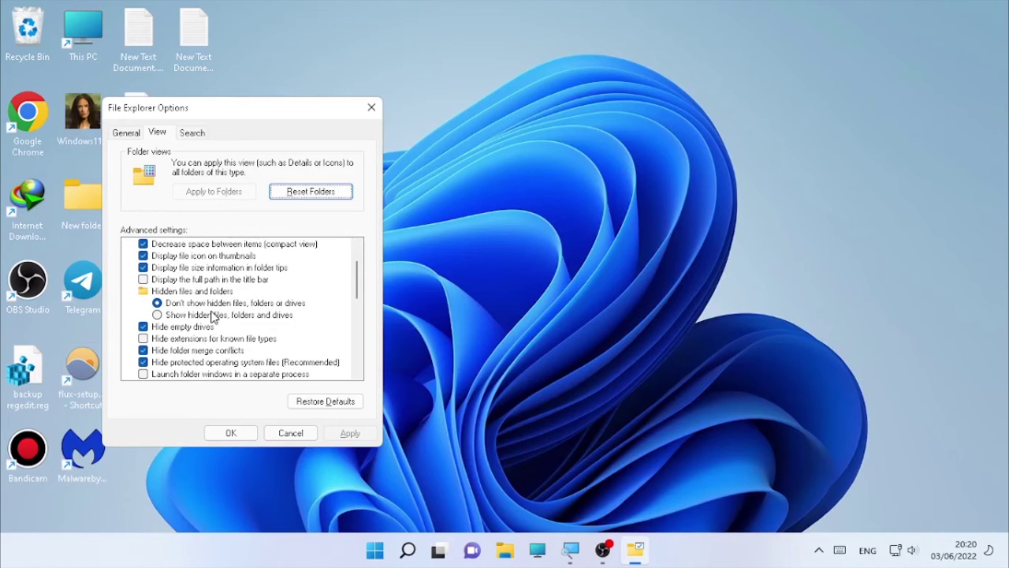
scroll(205, 315, "down", 1)
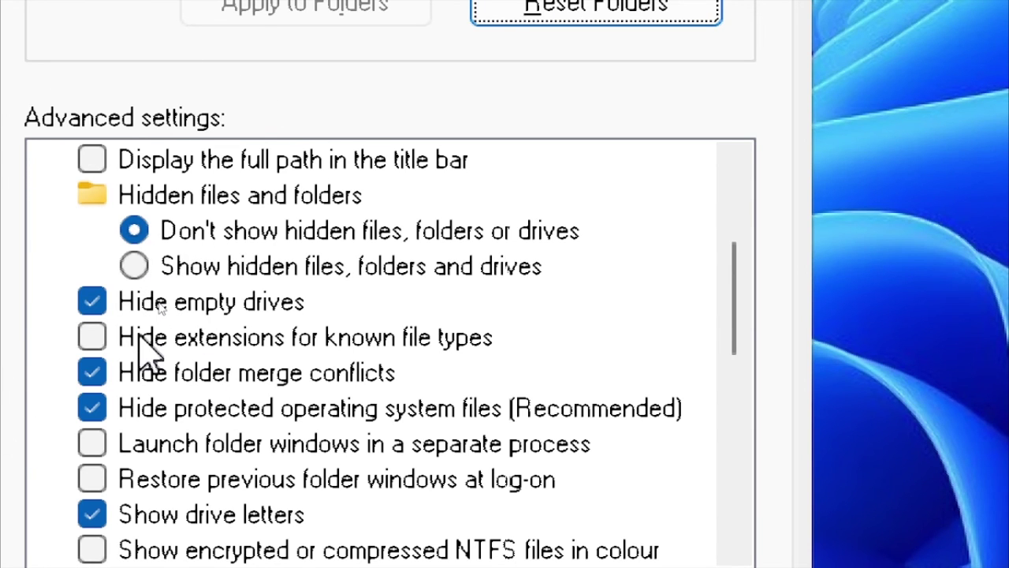
Step: Show hidden files, folders and drives, stop hiding protected OS files, confirm the warning, and apply
left_click(134, 267)
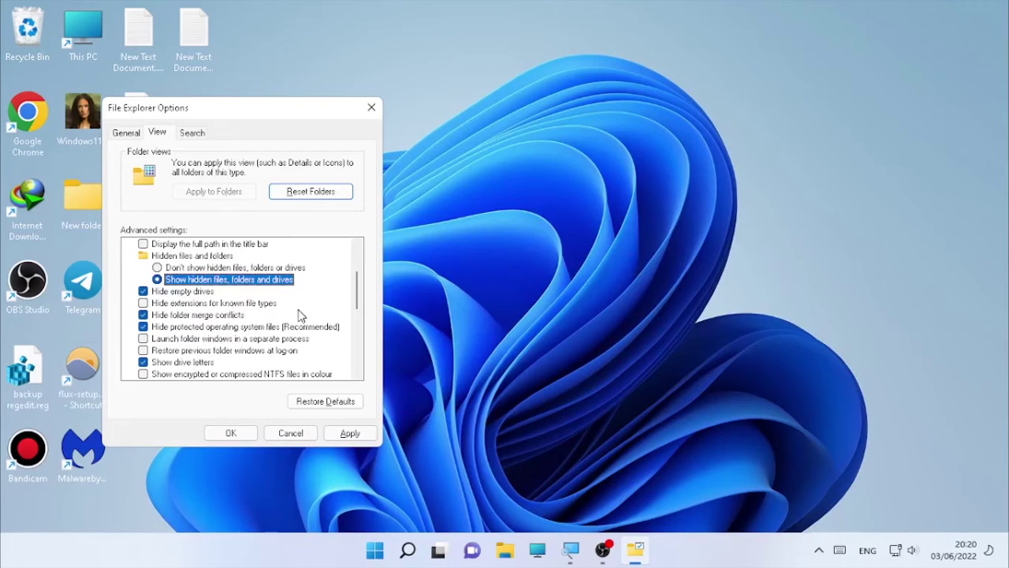
scroll(230, 316, "down", 1)
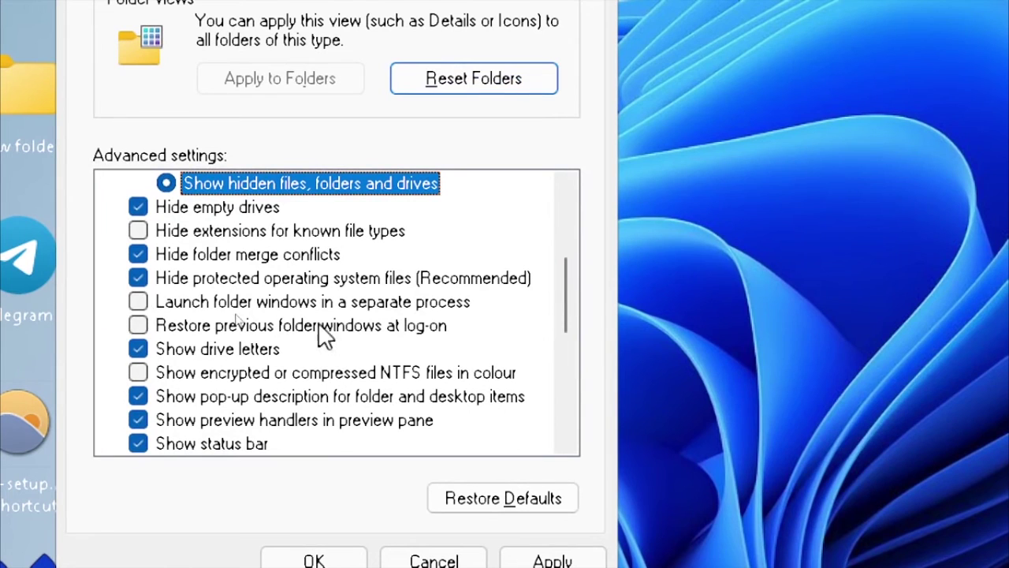
left_click(139, 282)
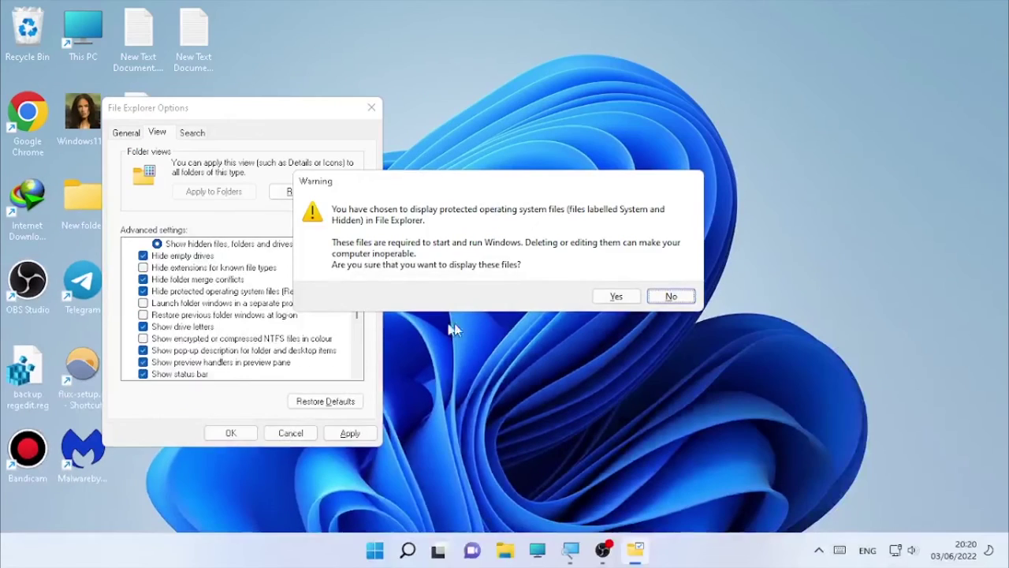
left_click(630, 305)
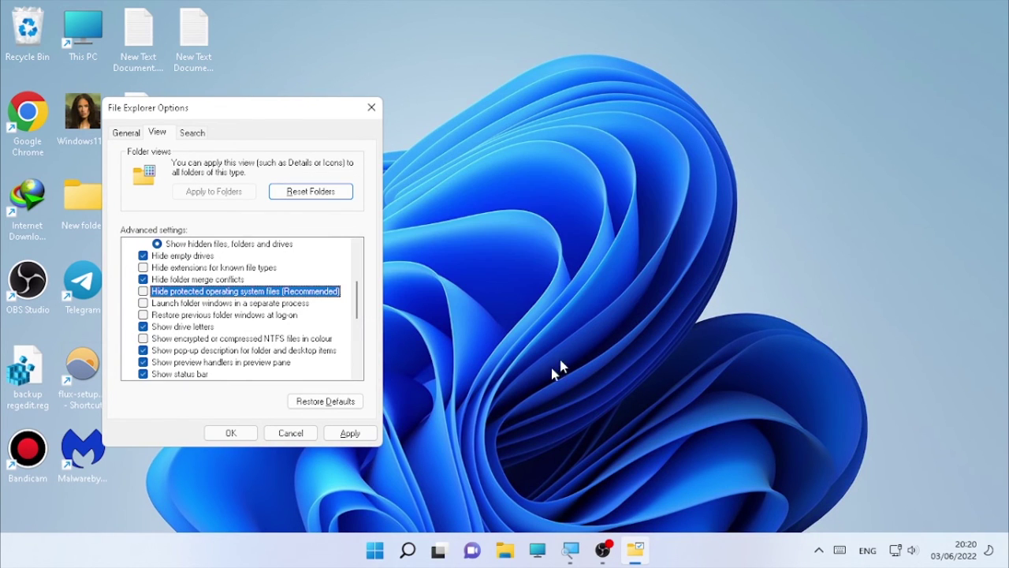
left_click(352, 433)
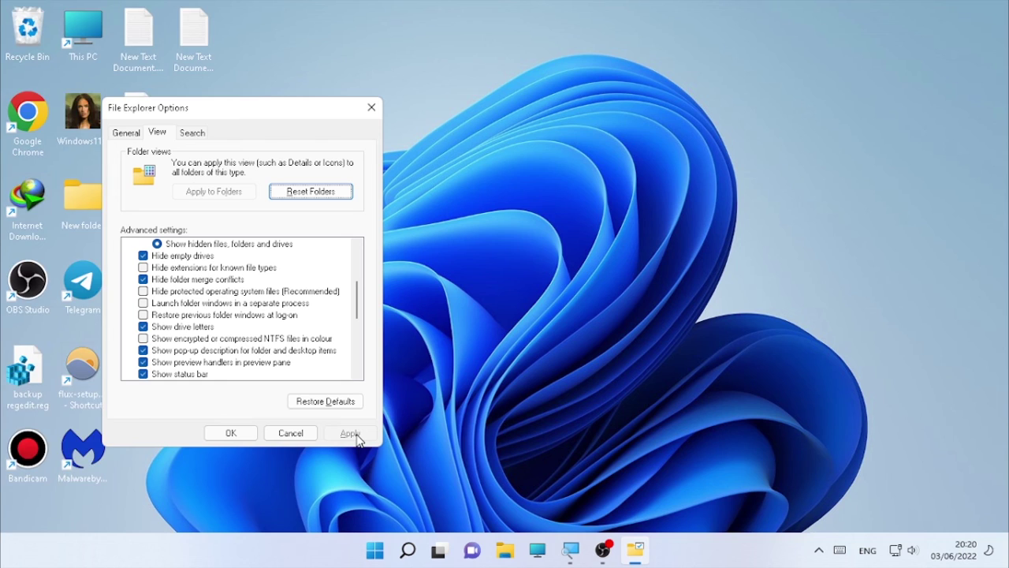
left_click(230, 434)
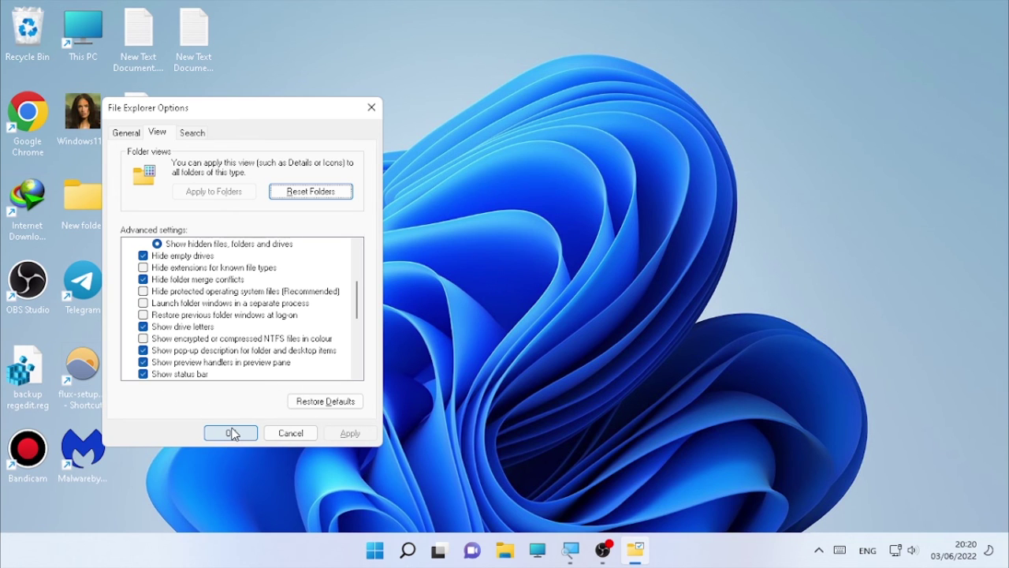